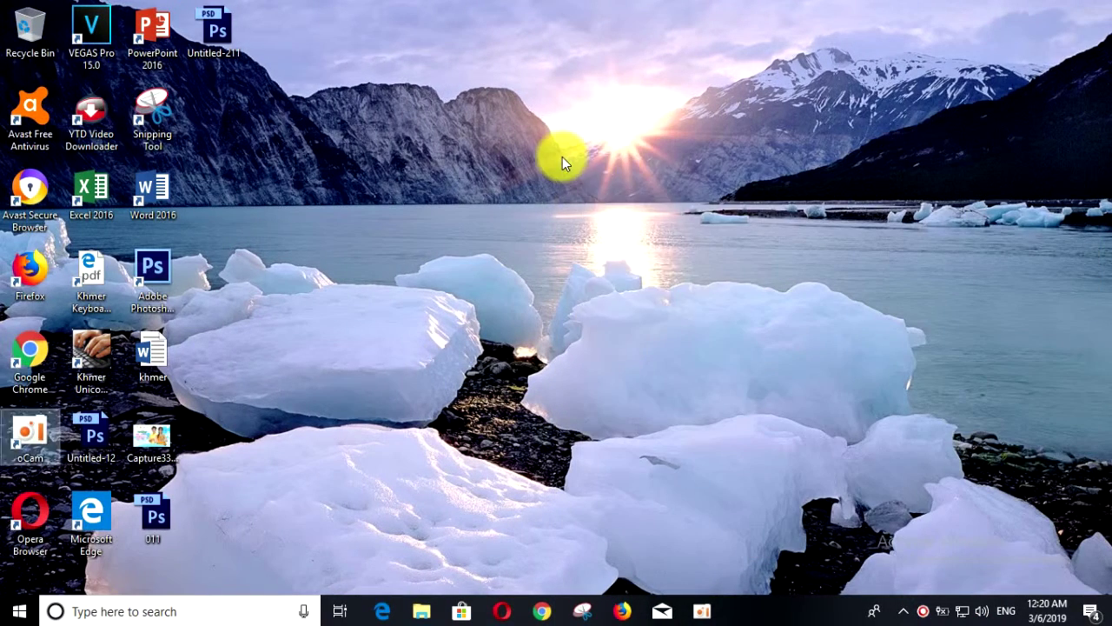
# - Refresh the desktop and launch Adobe Photoshop CS6 from its desktop shortcut
pyautogui.rightClick(562, 157)
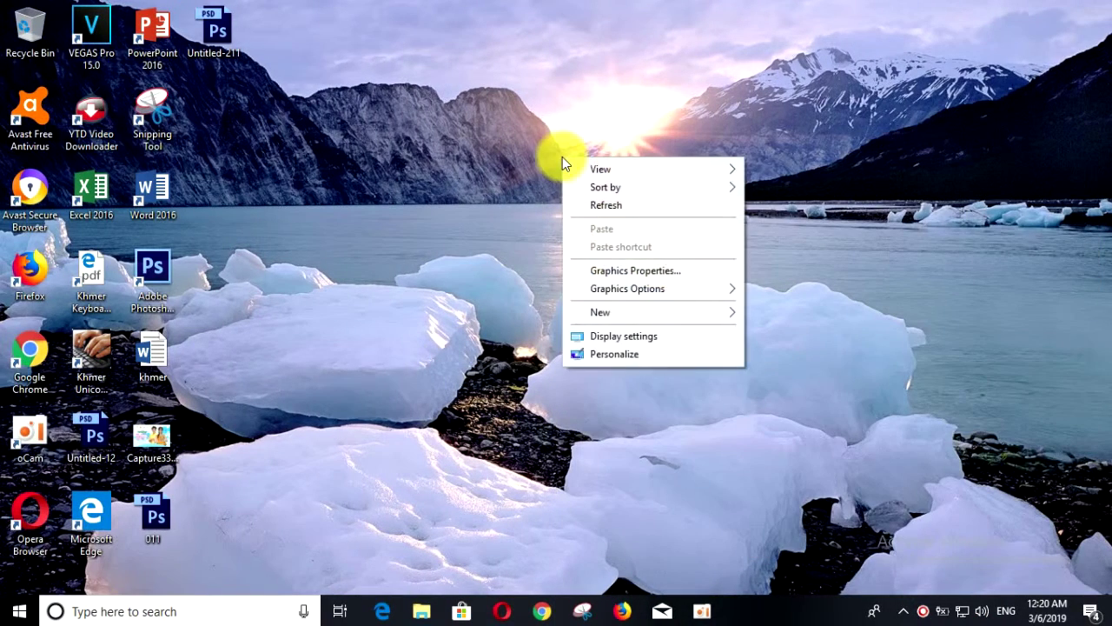
pyautogui.click(606, 207)
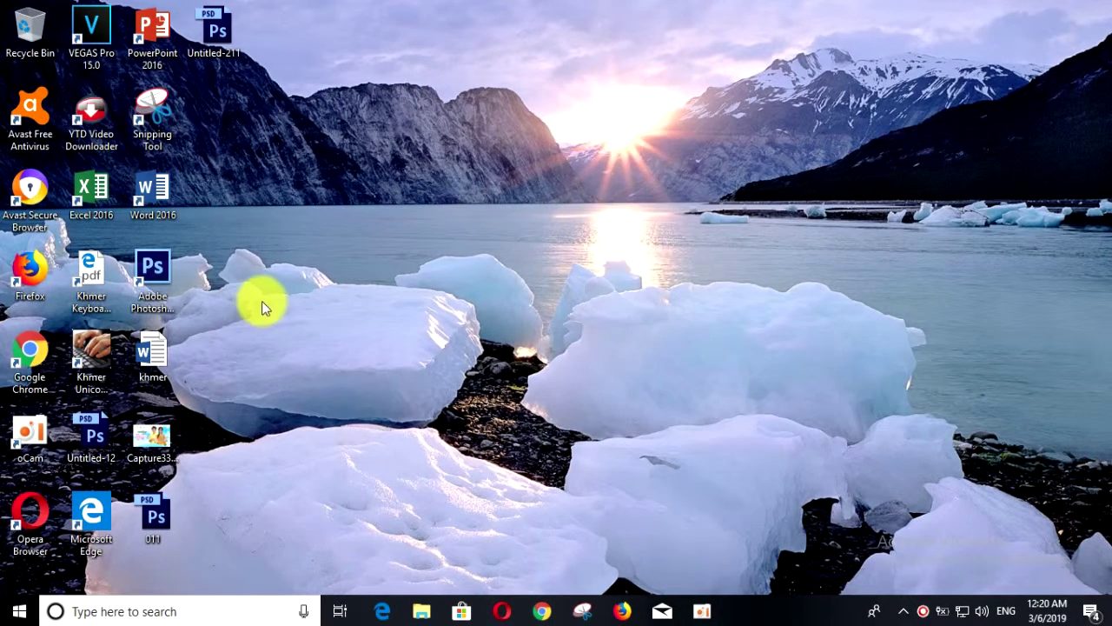
pyautogui.click(149, 278)
pyautogui.doubleClick(150, 278)
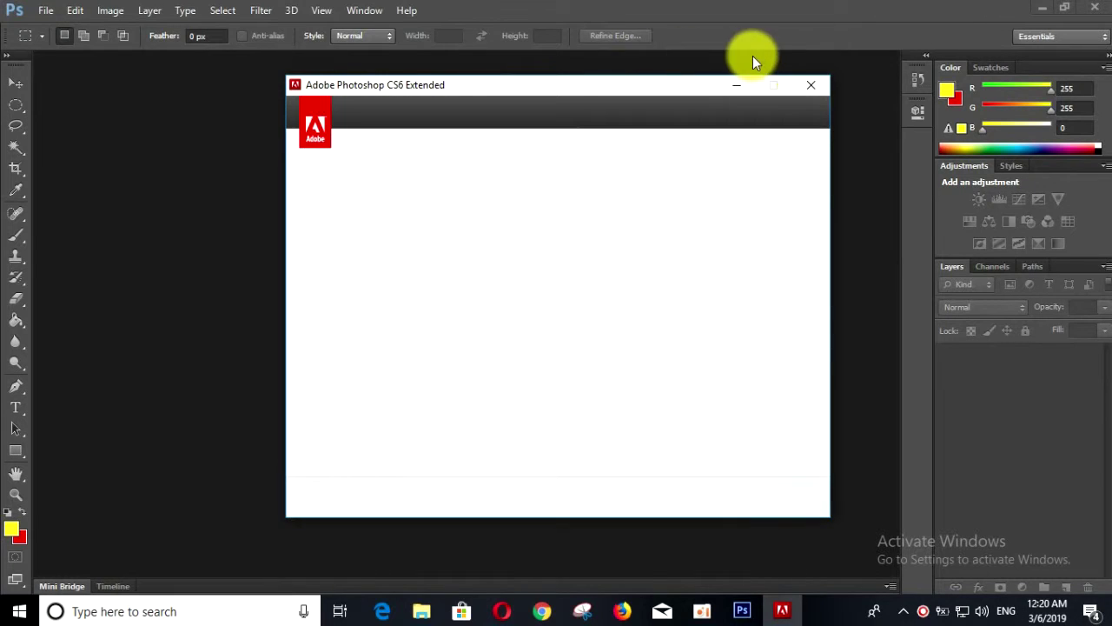
# - Dismiss the Sign In window by confirming you want to quit it
pyautogui.click(811, 85)
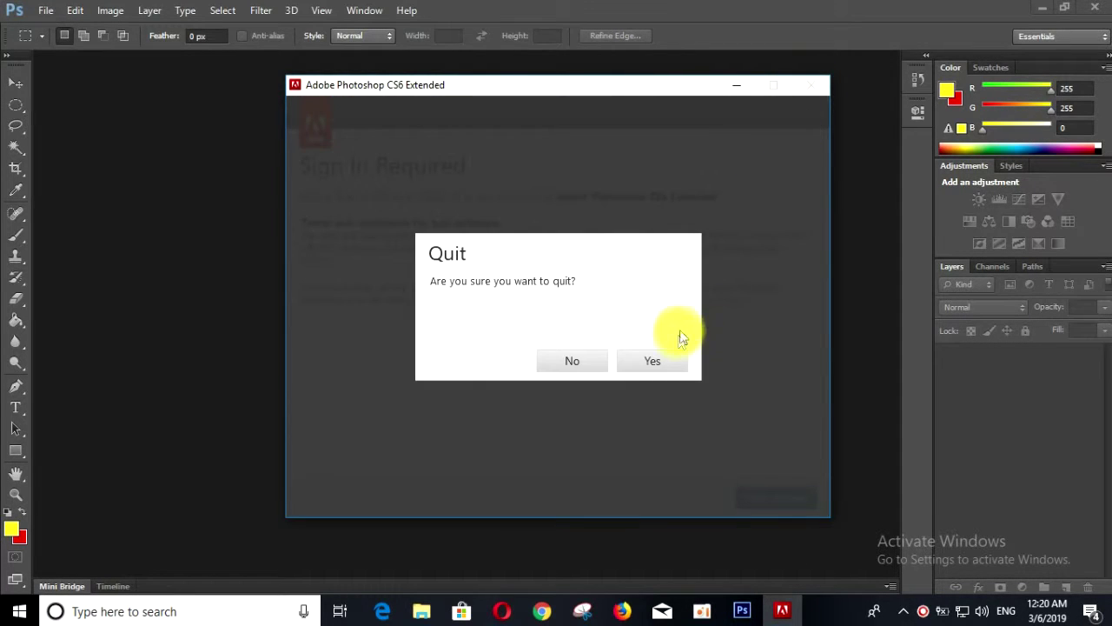
pyautogui.click(676, 366)
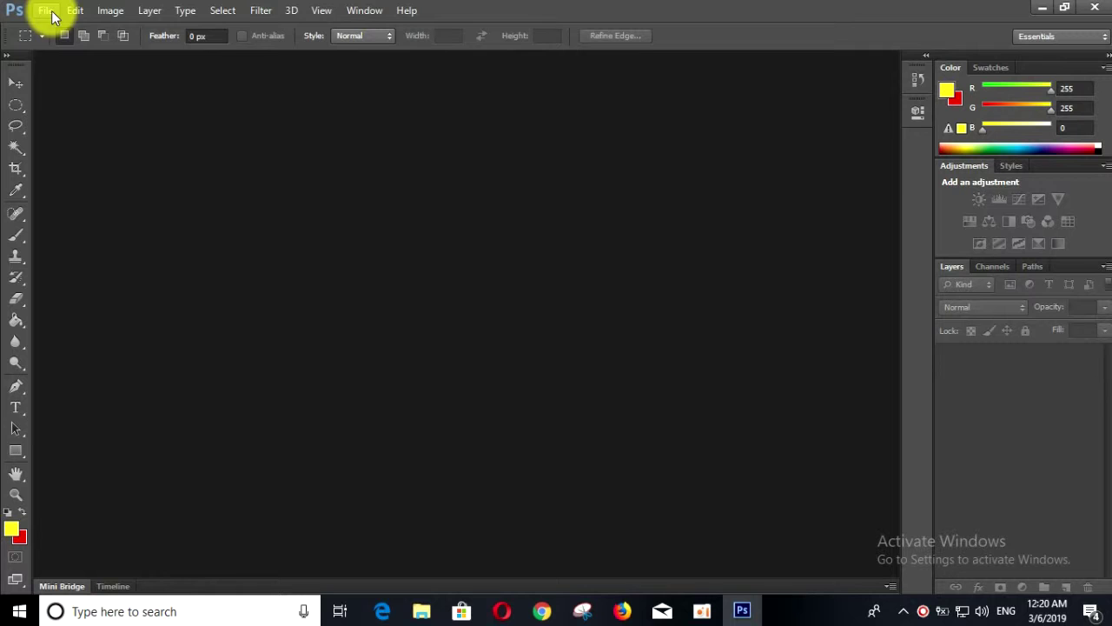
pyautogui.click(44, 10)
# - Start opening an image and browse This PC to Local Disk (E:)
pyautogui.click(63, 46)
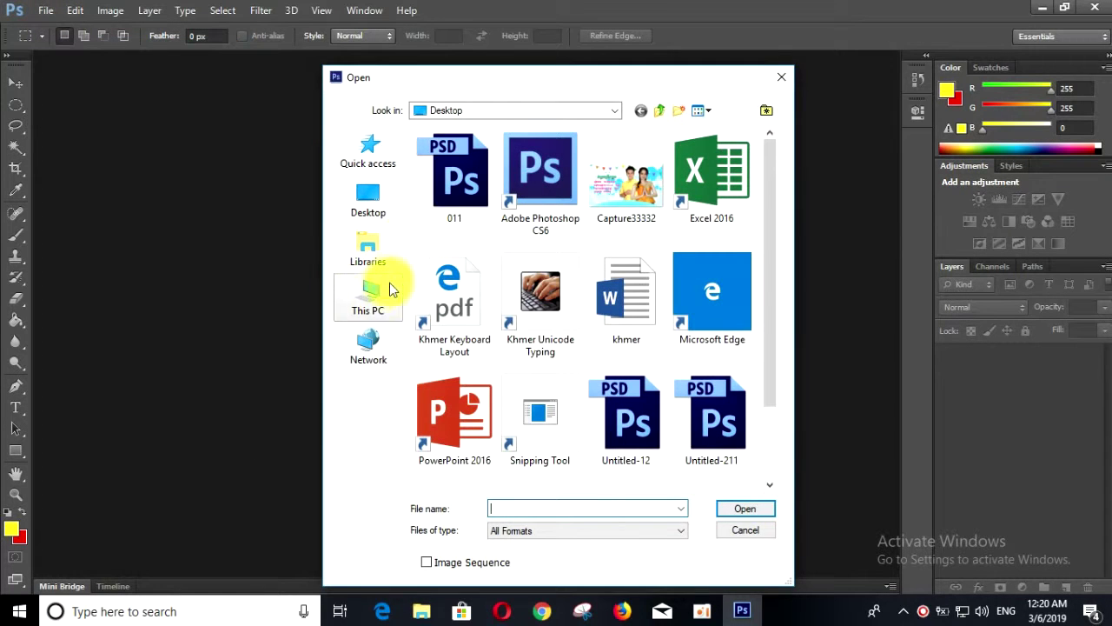
pyautogui.click(388, 291)
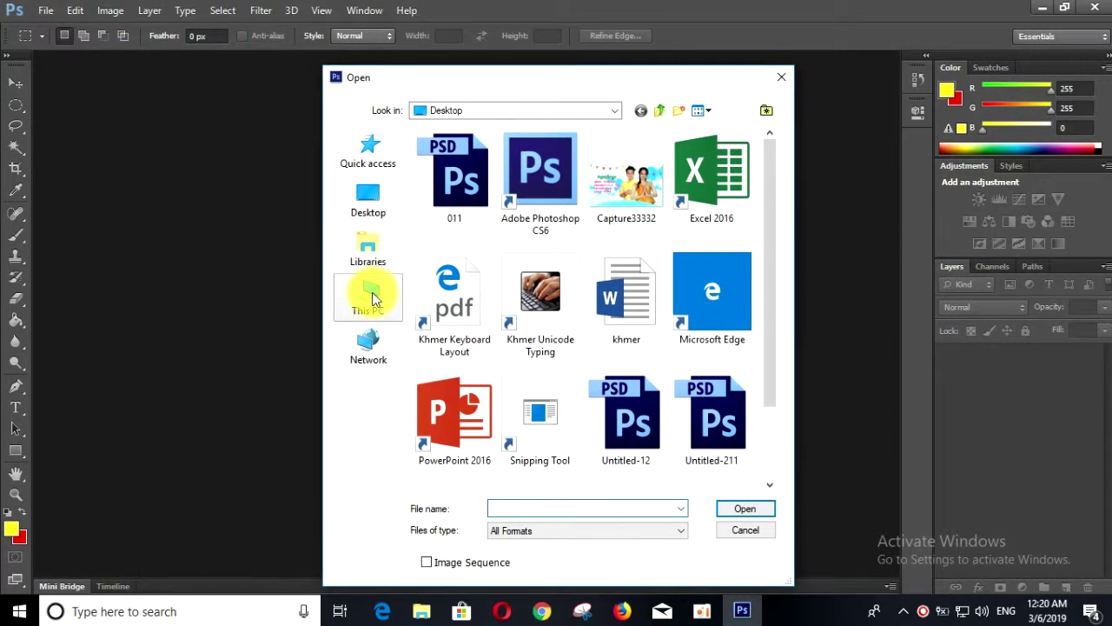
pyautogui.scroll(-2, 556, 387)
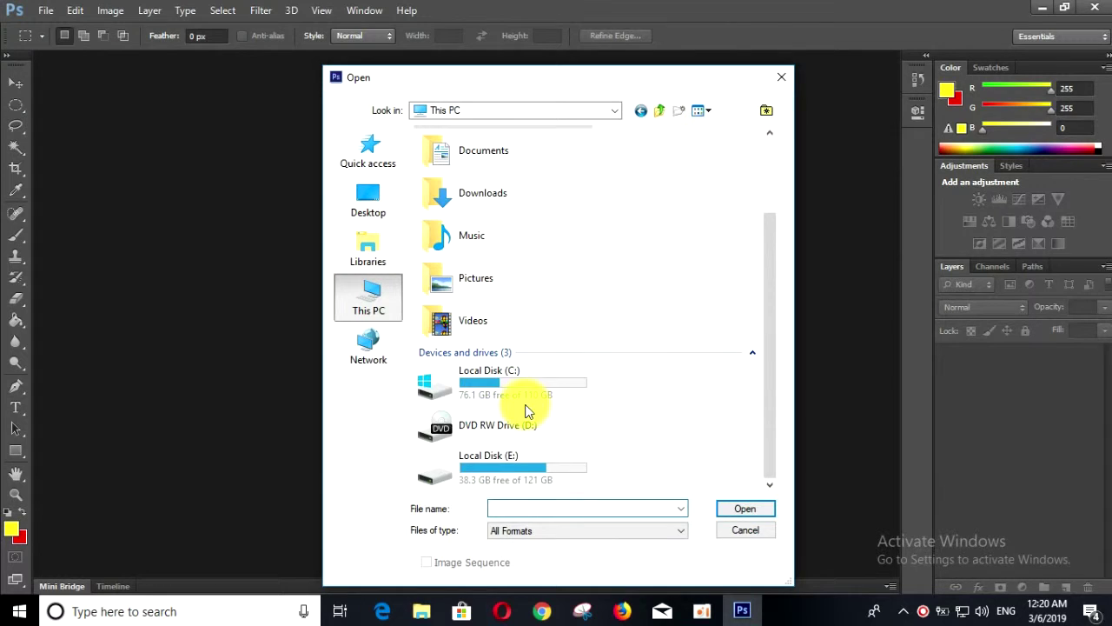
pyautogui.doubleClick(483, 461)
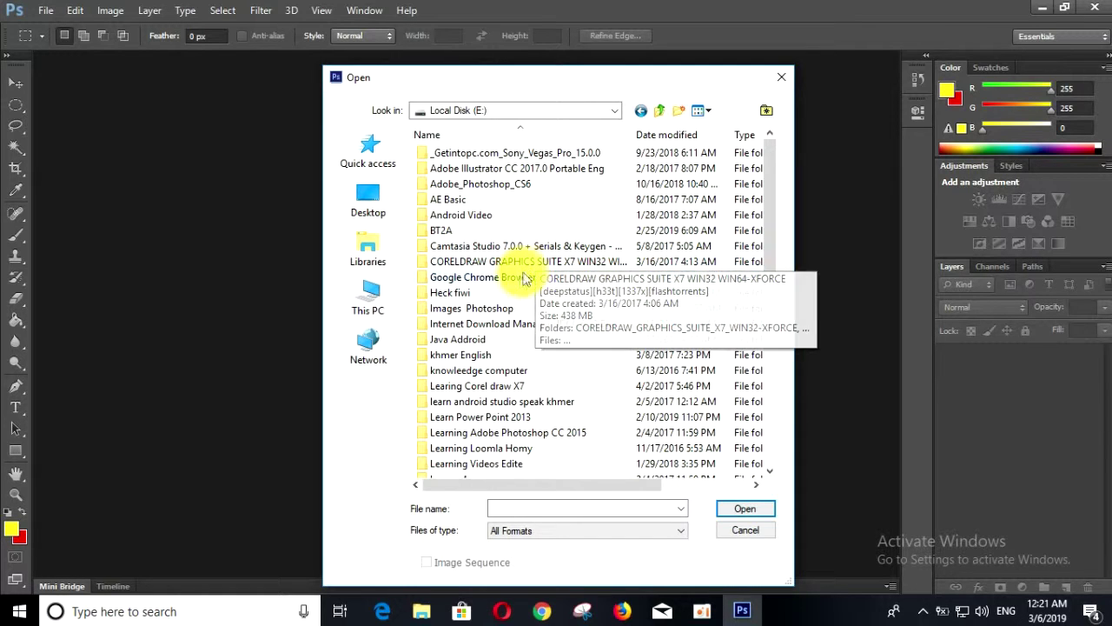
# - Open image 01 from PSD FOR GRAPHIC DESIGN ( UPDATE ) - Copy > PSD 01
pyautogui.scroll(-1, 470, 313)
pyautogui.scroll(-2, 470, 313)
pyautogui.scroll(-3, 471, 312)
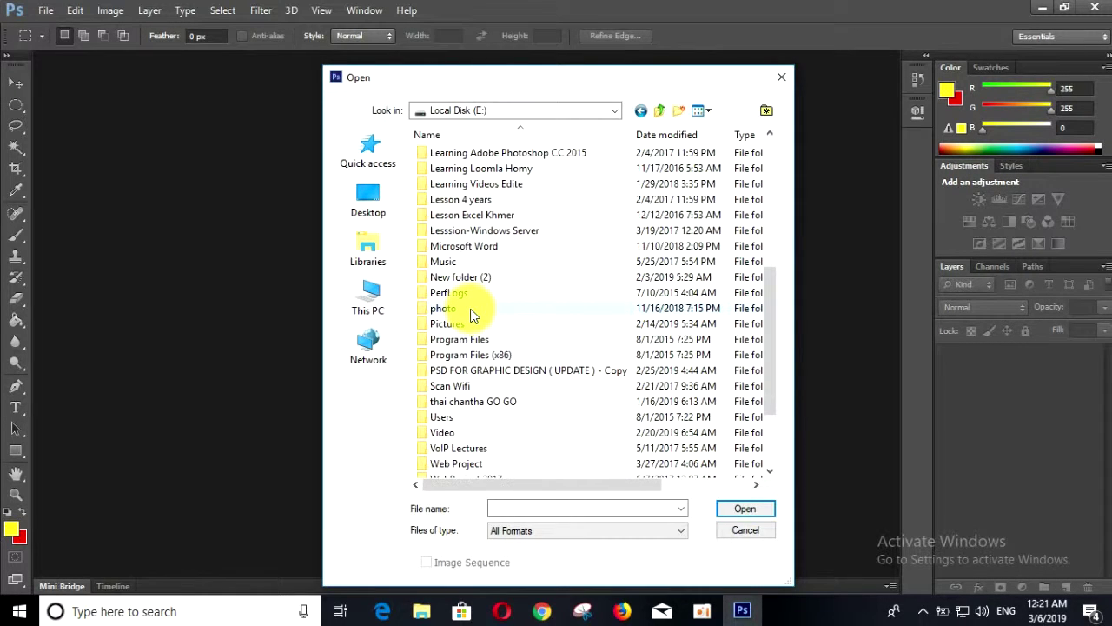
pyautogui.doubleClick(513, 371)
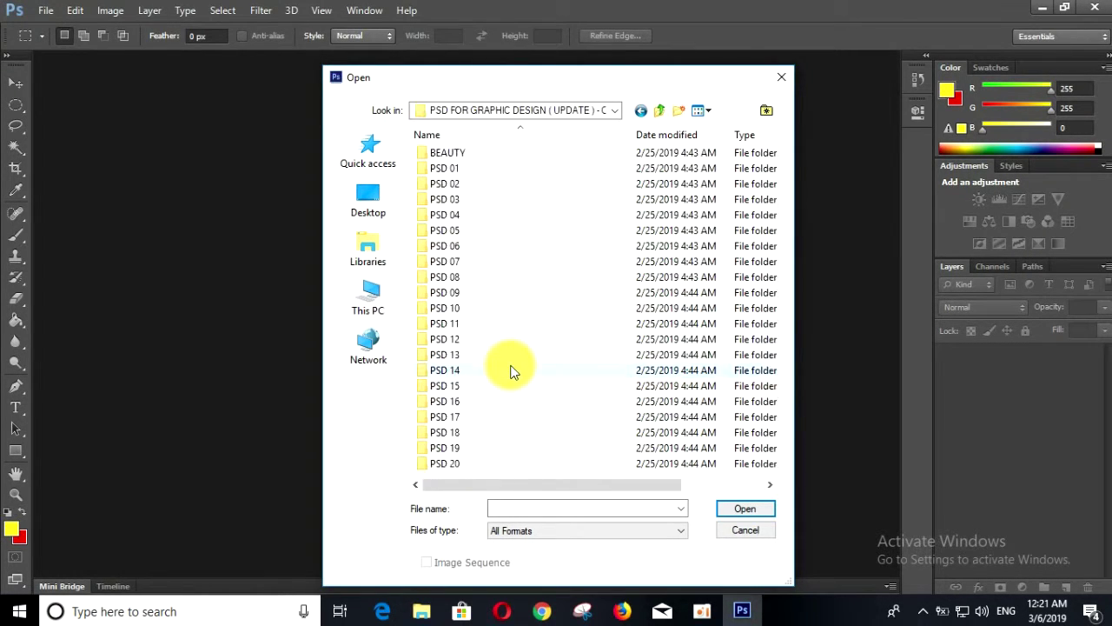
pyautogui.click(480, 174)
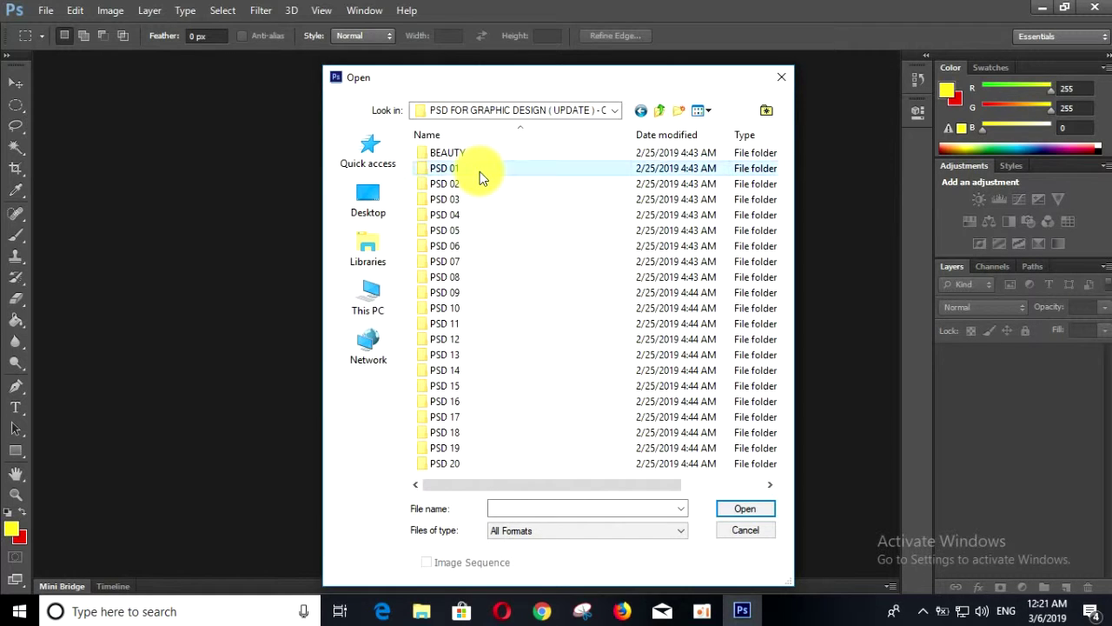
pyautogui.click(483, 176)
pyautogui.doubleClick(498, 175)
pyautogui.click(465, 174)
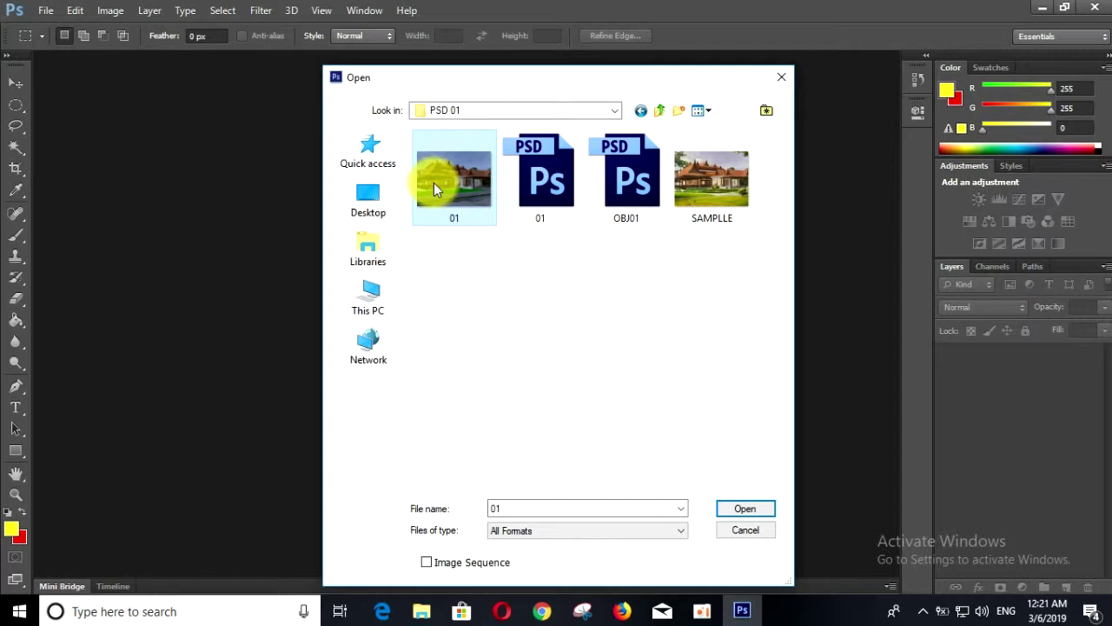
pyautogui.click(738, 510)
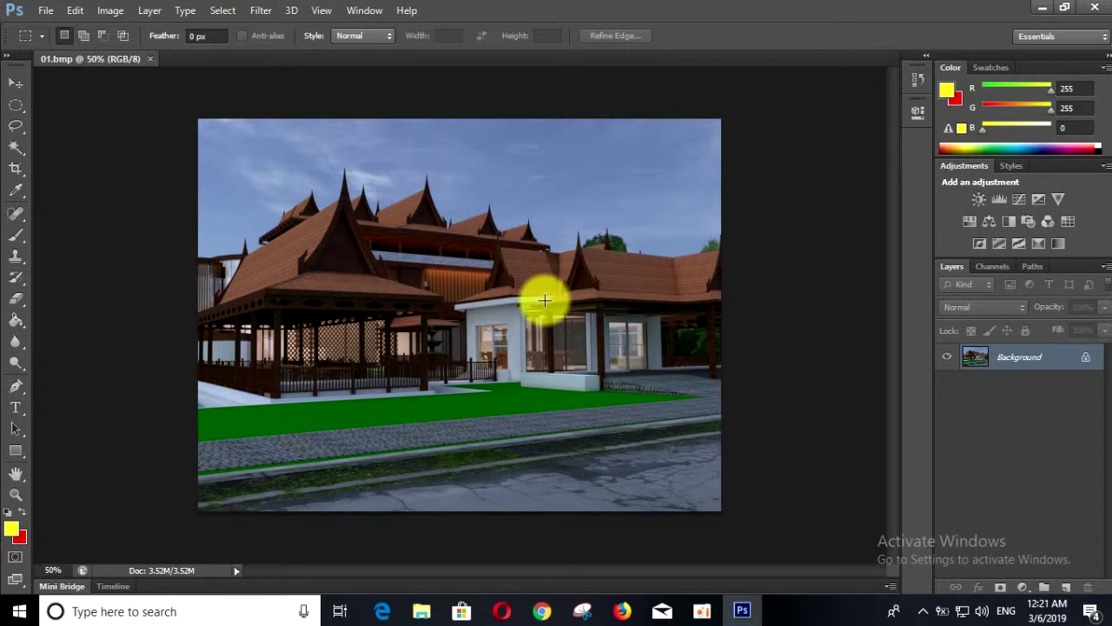
# - Zoom in on the house render with Alt+scroll and show the Image menu
pyautogui.scroll(-2, 544, 298)
pyautogui.scroll(2, 530, 296)
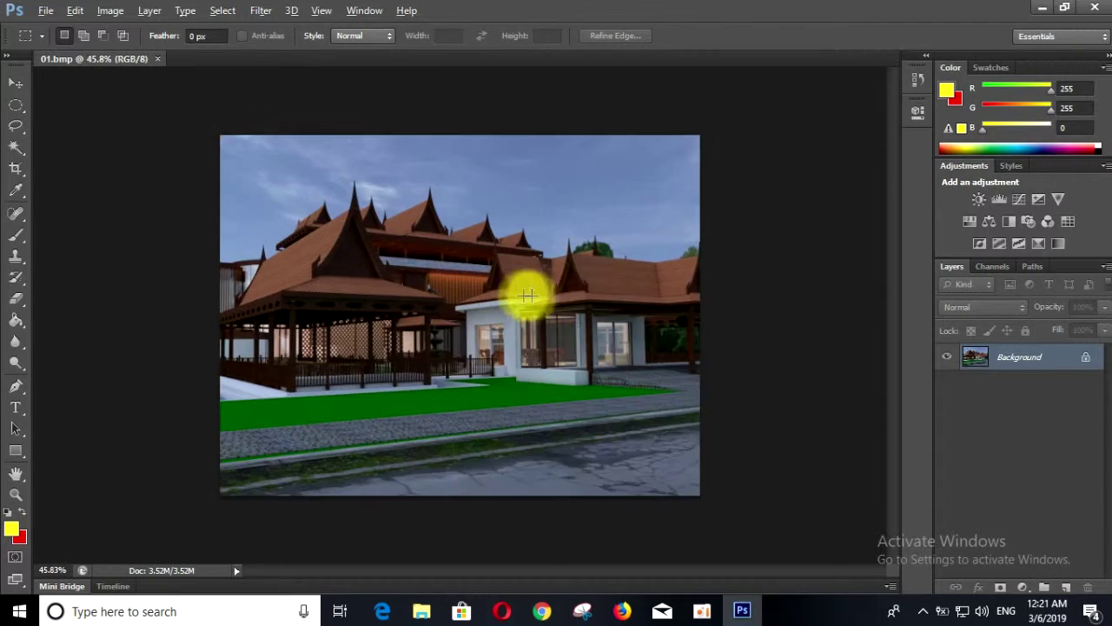
pyautogui.scroll(3, 520, 295)
pyautogui.scroll(1, 519, 294)
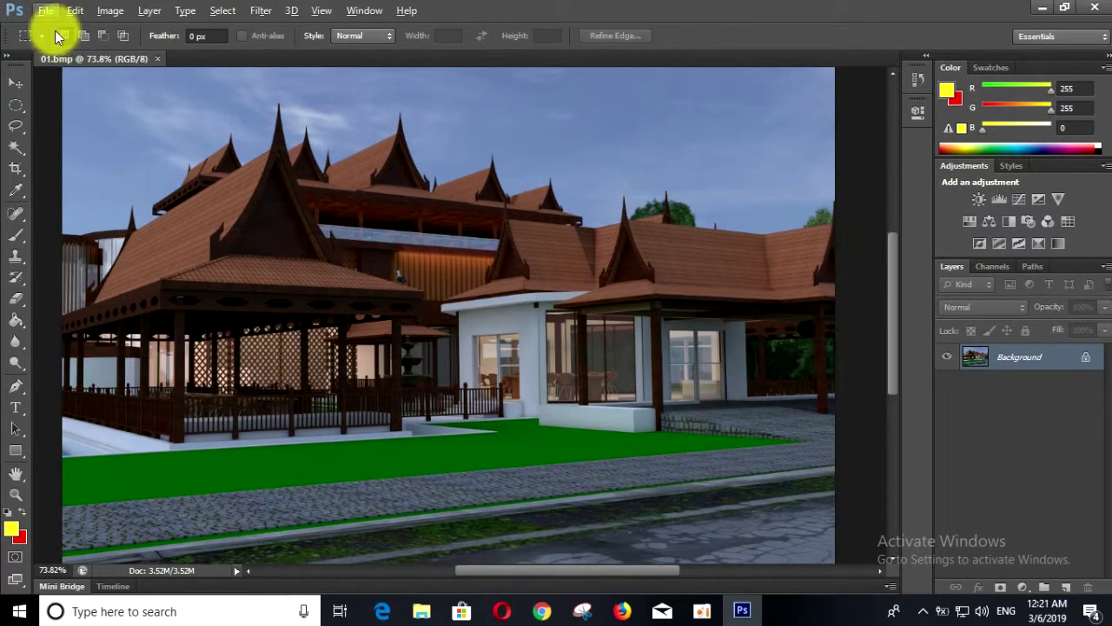
pyautogui.click(113, 10)
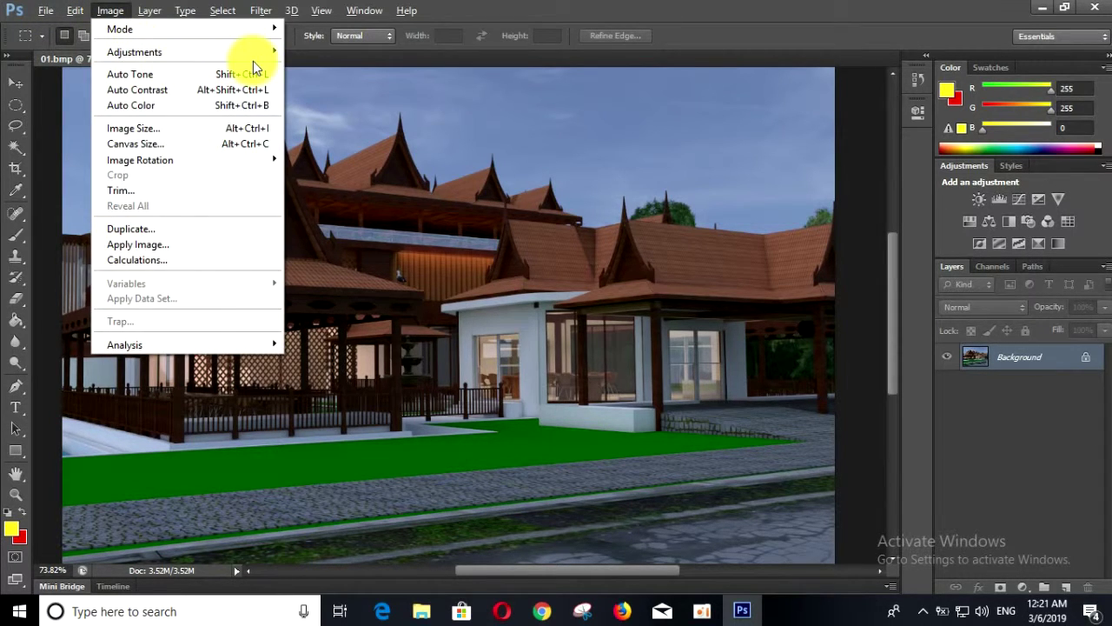
pyautogui.moveTo(135, 52)
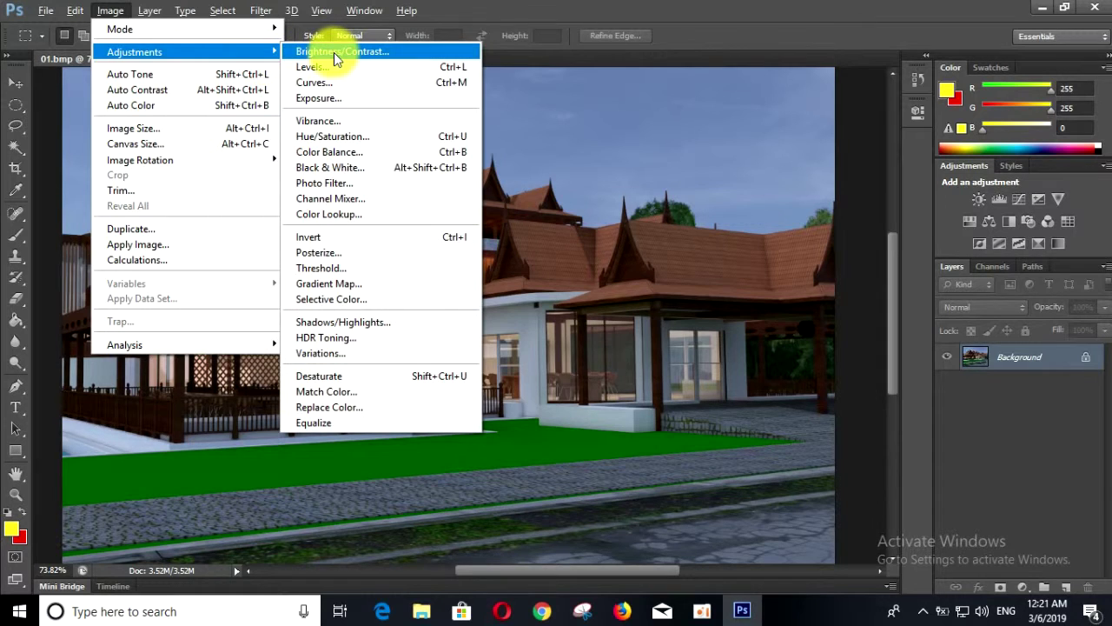
# - Apply Brightness/Contrast with brightness -76 and raised contrast to the render
pyautogui.click(334, 52)
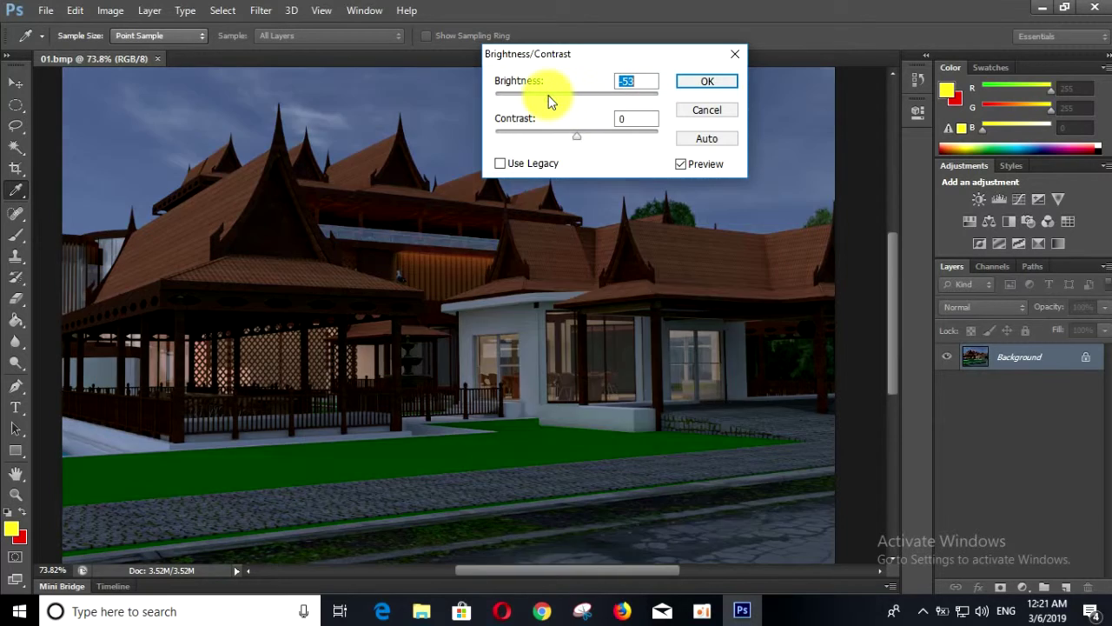
pyautogui.moveTo(574, 105); pyautogui.dragTo(539, 99)
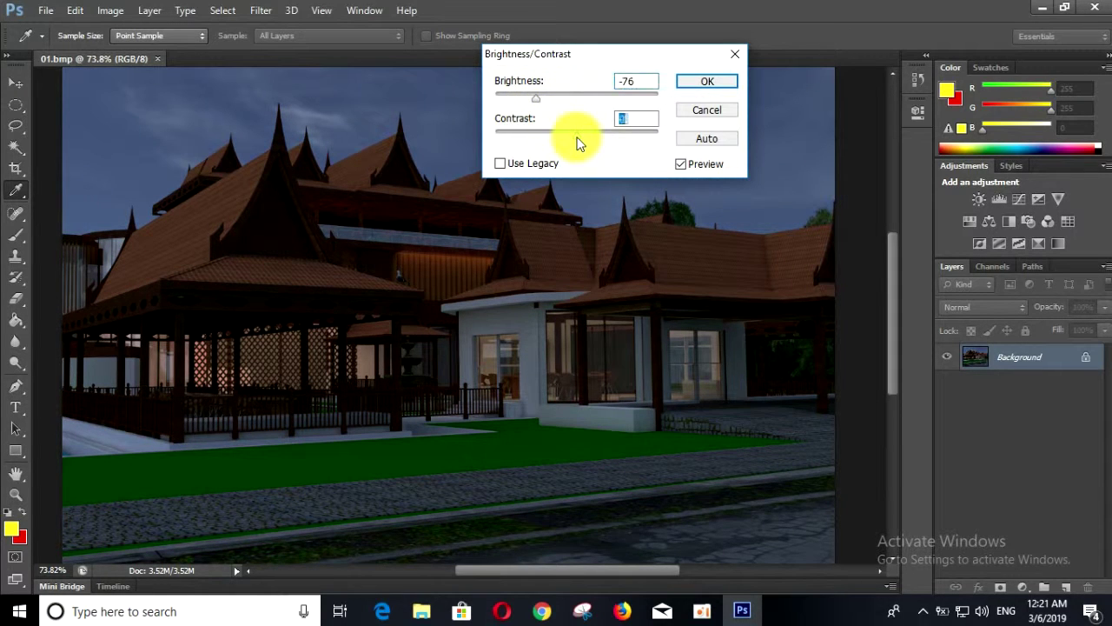
pyautogui.moveTo(577, 137); pyautogui.dragTo(612, 135)
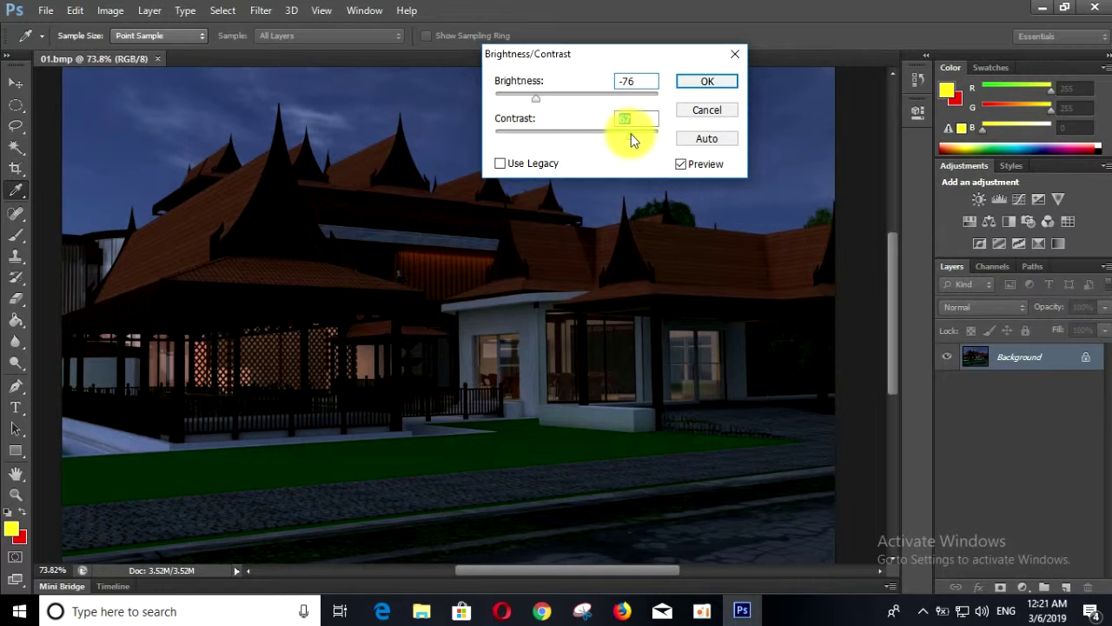
pyautogui.click(700, 80)
pyautogui.press('m')
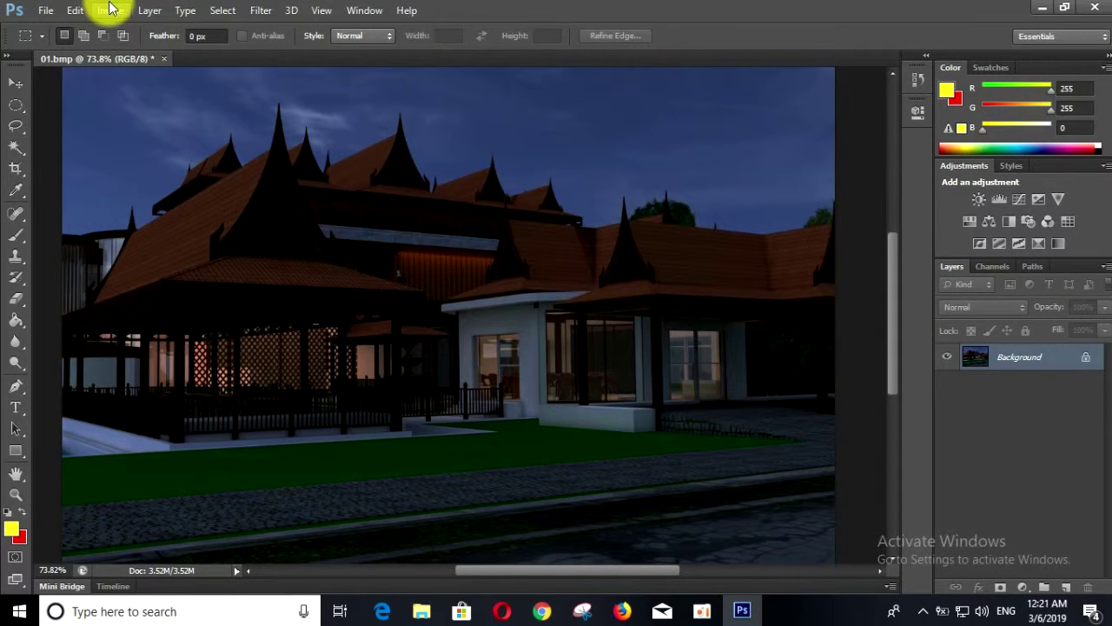
pyautogui.click(111, 11)
pyautogui.moveTo(187, 52)
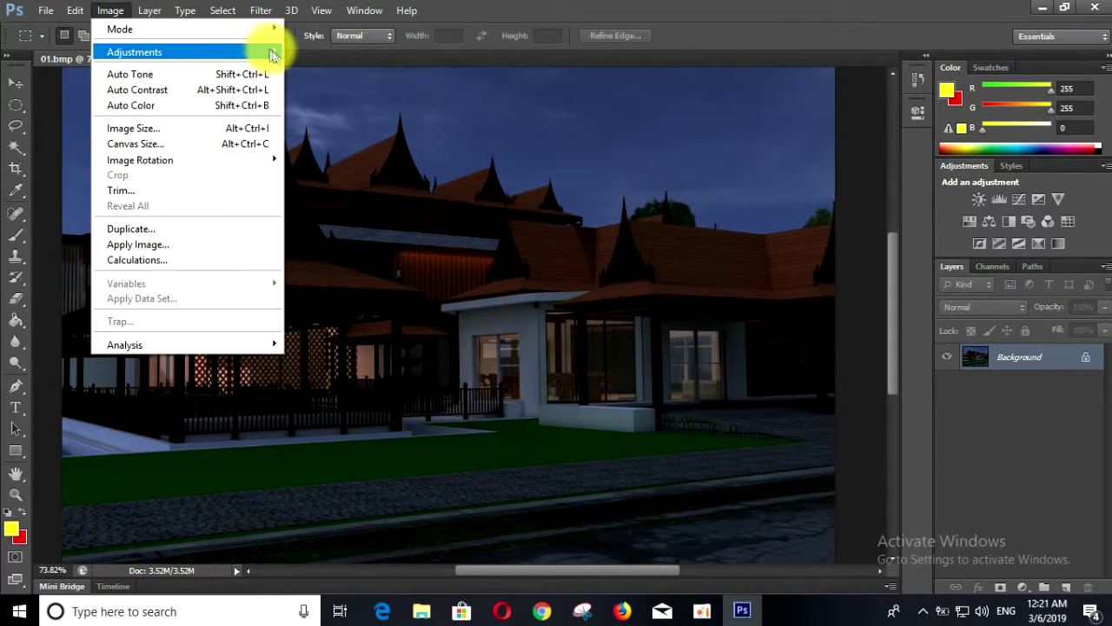
# - Apply a Levels adjustment that raises the output black point to lift the shadows
pyautogui.click(318, 69)
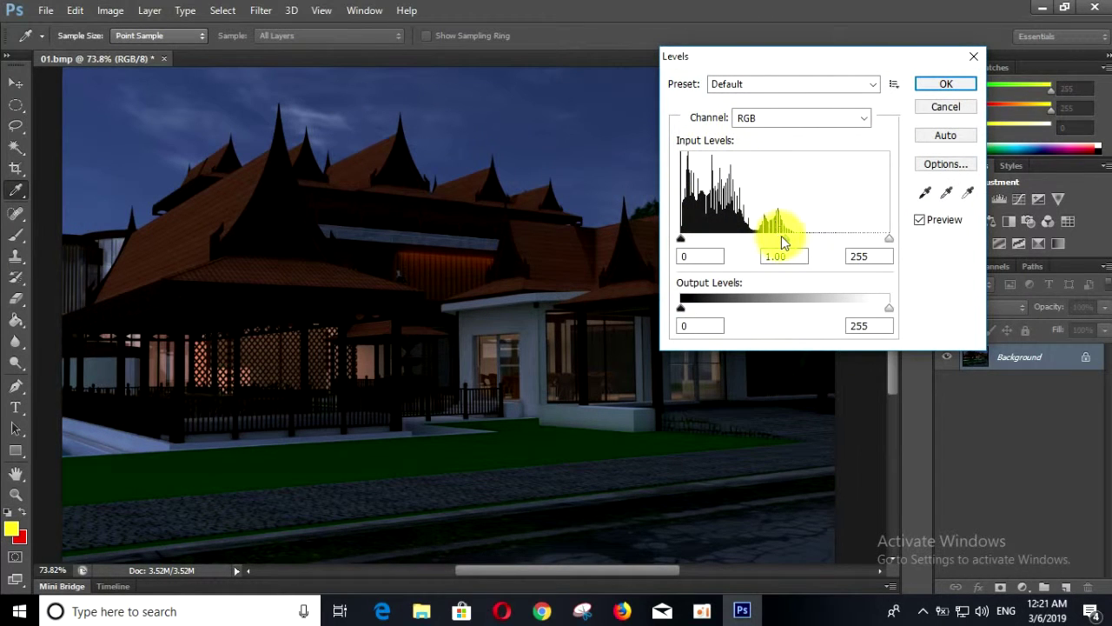
pyautogui.moveTo(681, 310)
pyautogui.mouseDown()
pyautogui.moveTo(910, 311)
pyautogui.moveTo(681, 298)
pyautogui.mouseUp()
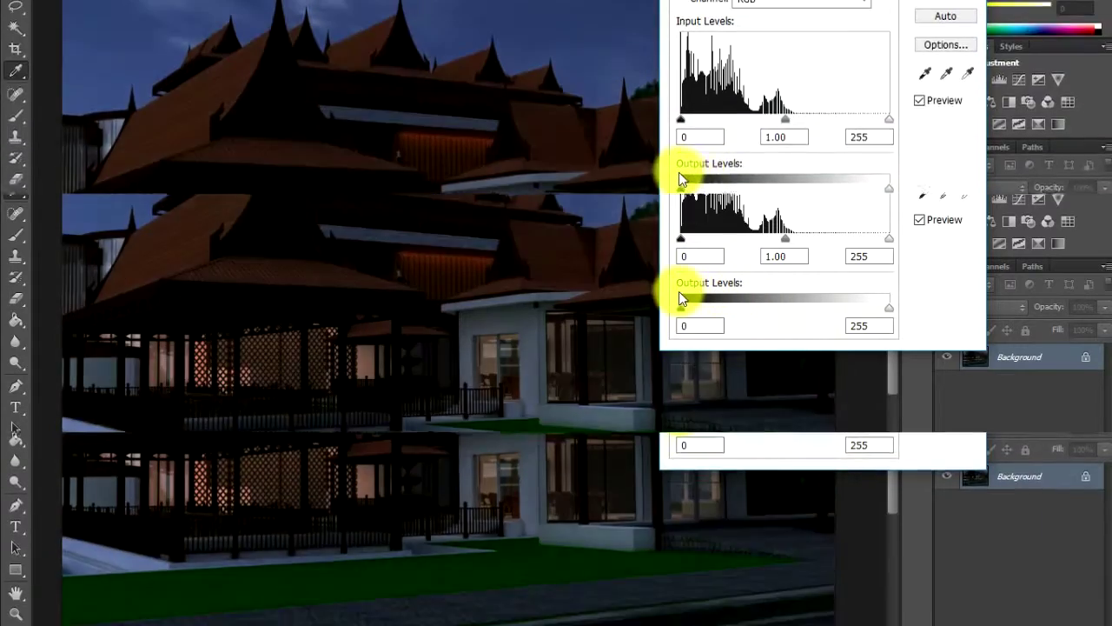
pyautogui.click(943, 85)
pyautogui.press('m')
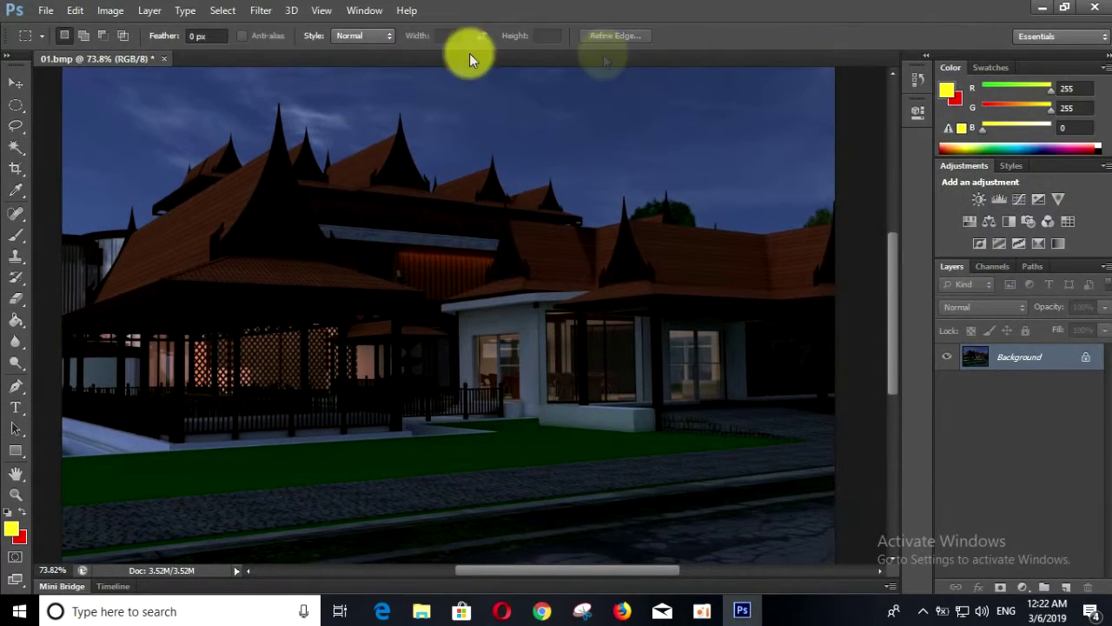
pyautogui.click(111, 12)
pyautogui.moveTo(134, 52)
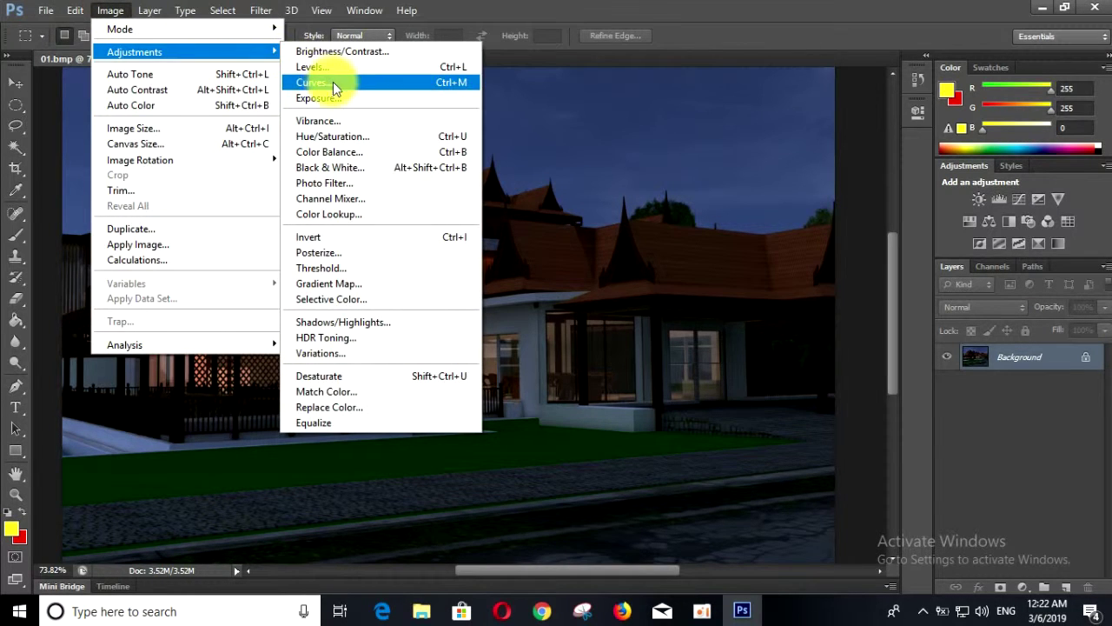
# - Brighten the render with a steep Curves point at input 53, output 193
pyautogui.click(333, 82)
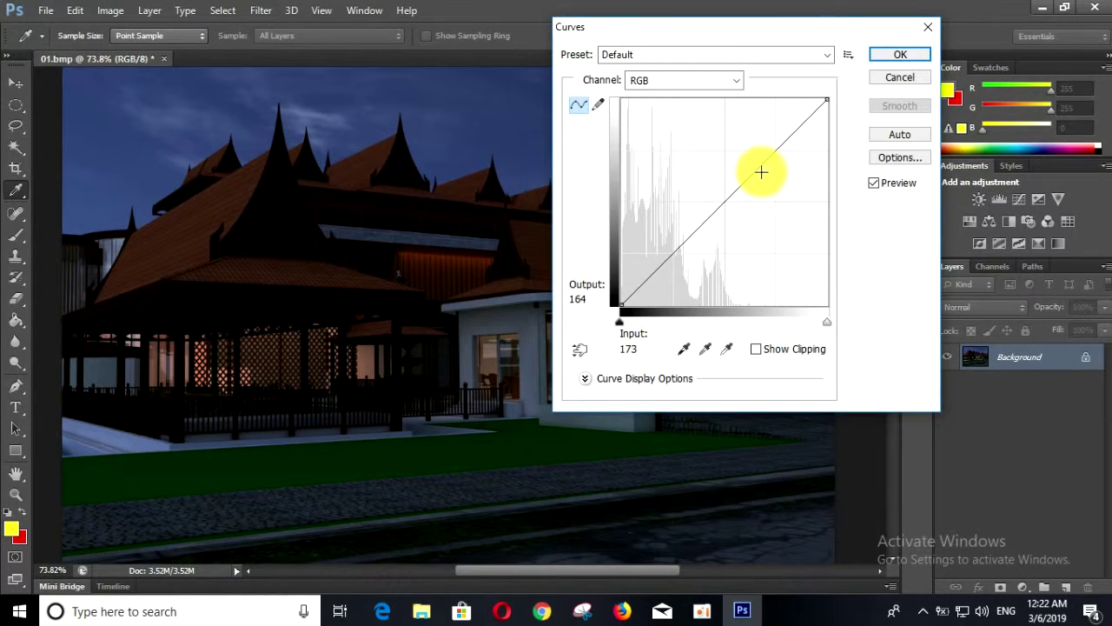
pyautogui.moveTo(758, 167)
pyautogui.mouseDown()
pyautogui.moveTo(693, 116)
pyautogui.moveTo(680, 137)
pyautogui.moveTo(651, 139)
pyautogui.moveTo(664, 146)
pyautogui.mouseUp()
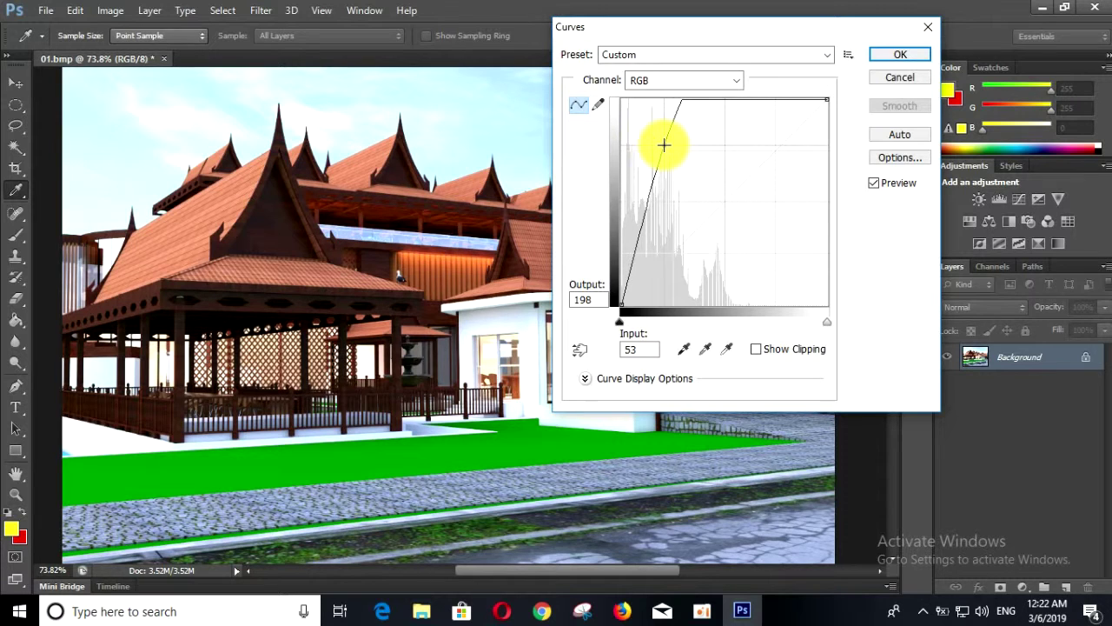
pyautogui.moveTo(664, 145)
pyautogui.mouseDown()
pyautogui.moveTo(671, 157)
pyautogui.moveTo(664, 149)
pyautogui.mouseUp()
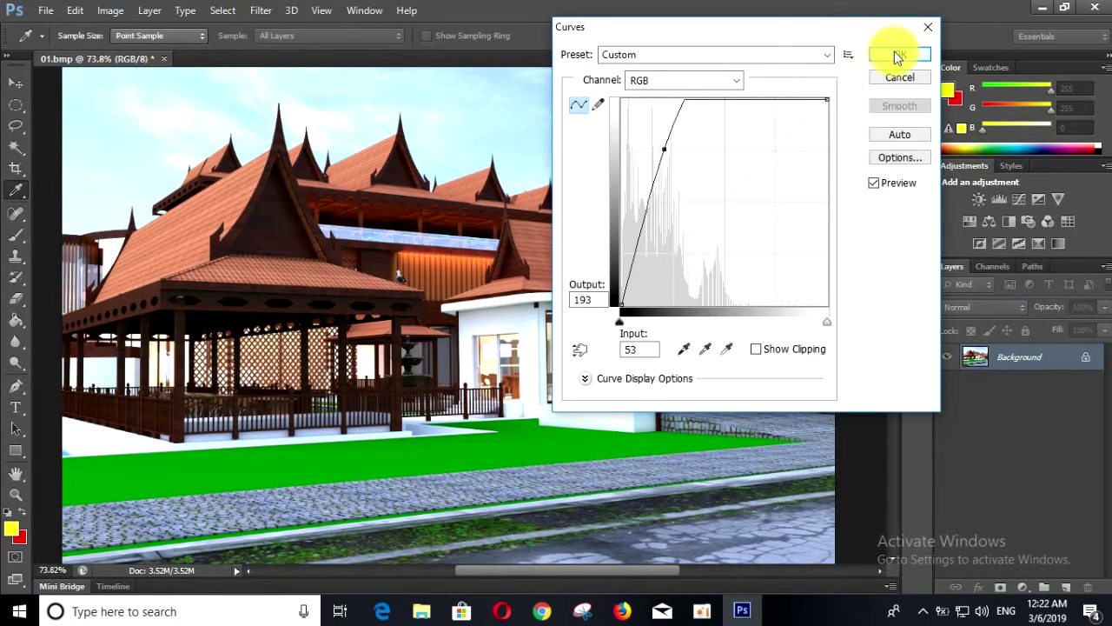
pyautogui.click(897, 54)
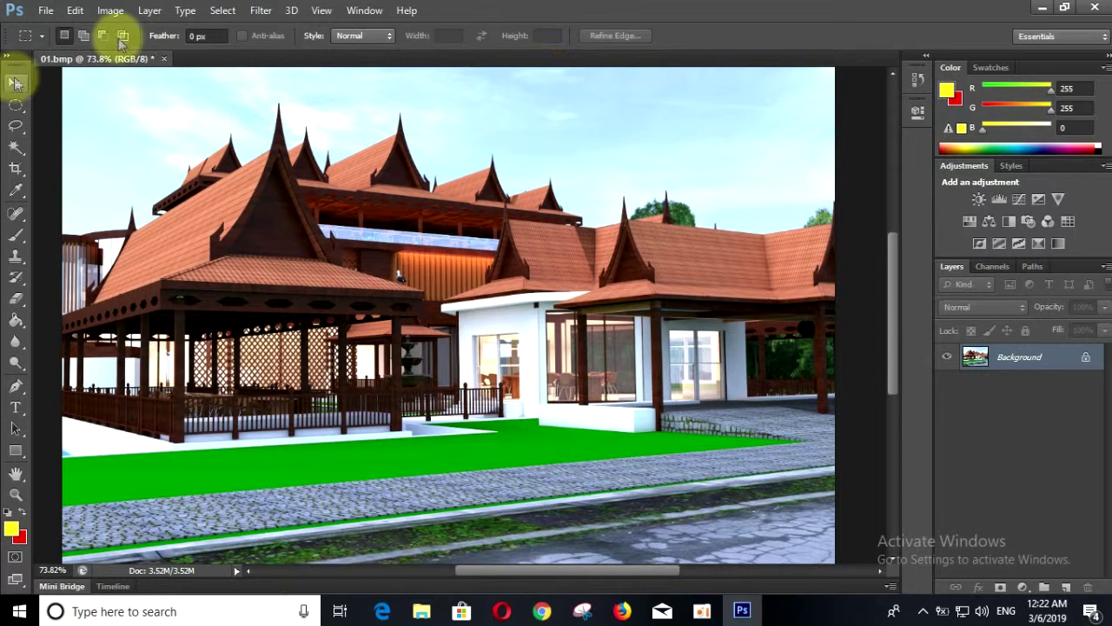
pyautogui.click(106, 10)
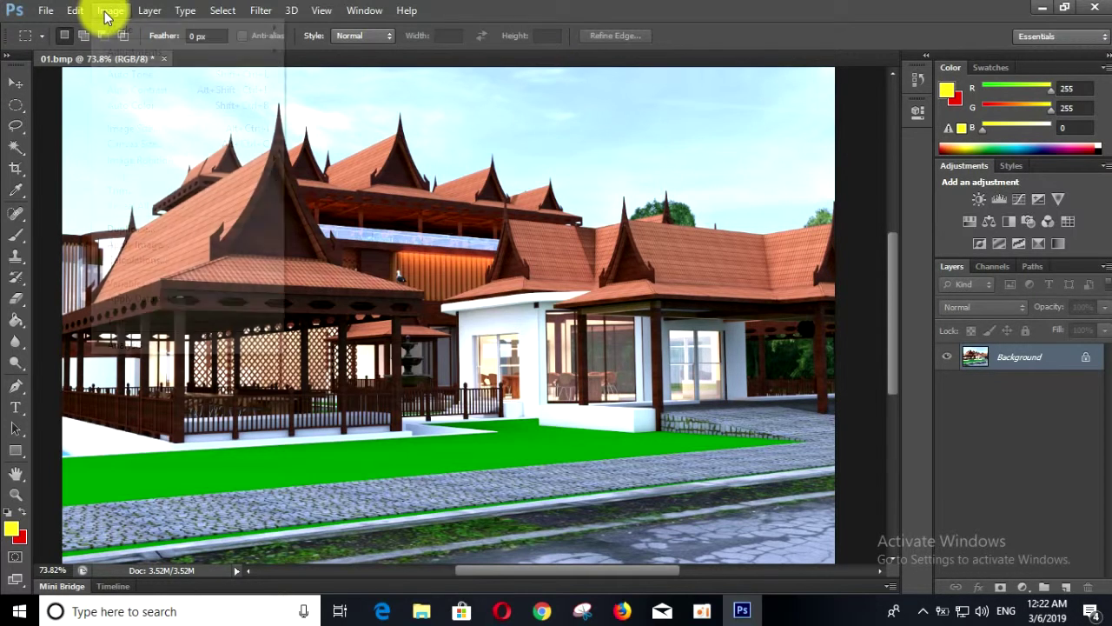
pyautogui.moveTo(135, 52)
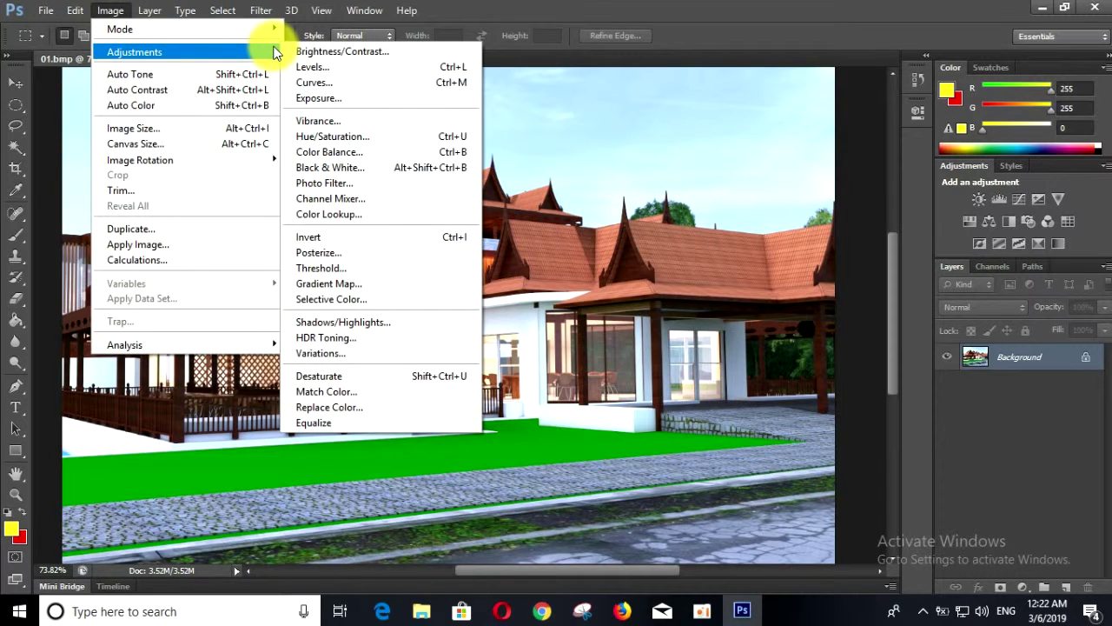
# - Apply Exposure +0.05, offset −0.0569 and gamma 1.31 to the render
pyautogui.click(329, 98)
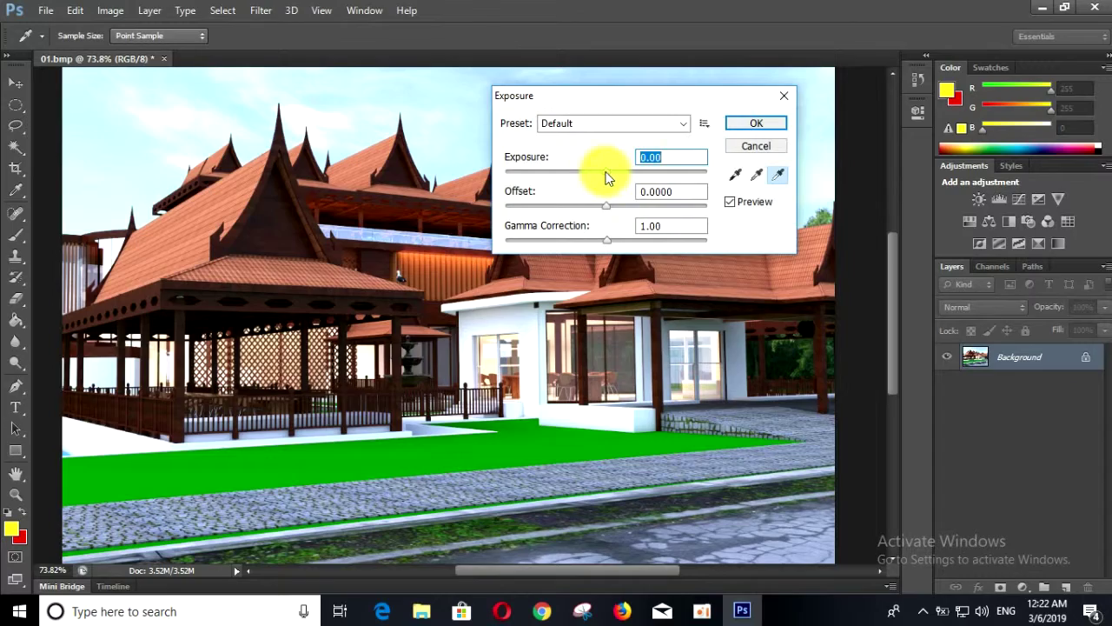
pyautogui.moveTo(606, 172)
pyautogui.mouseDown()
pyautogui.moveTo(571, 172)
pyautogui.moveTo(683, 174)
pyautogui.moveTo(603, 174)
pyautogui.moveTo(596, 180)
pyautogui.moveTo(608, 183)
pyautogui.moveTo(586, 207)
pyautogui.moveTo(529, 205)
pyautogui.mouseUp()
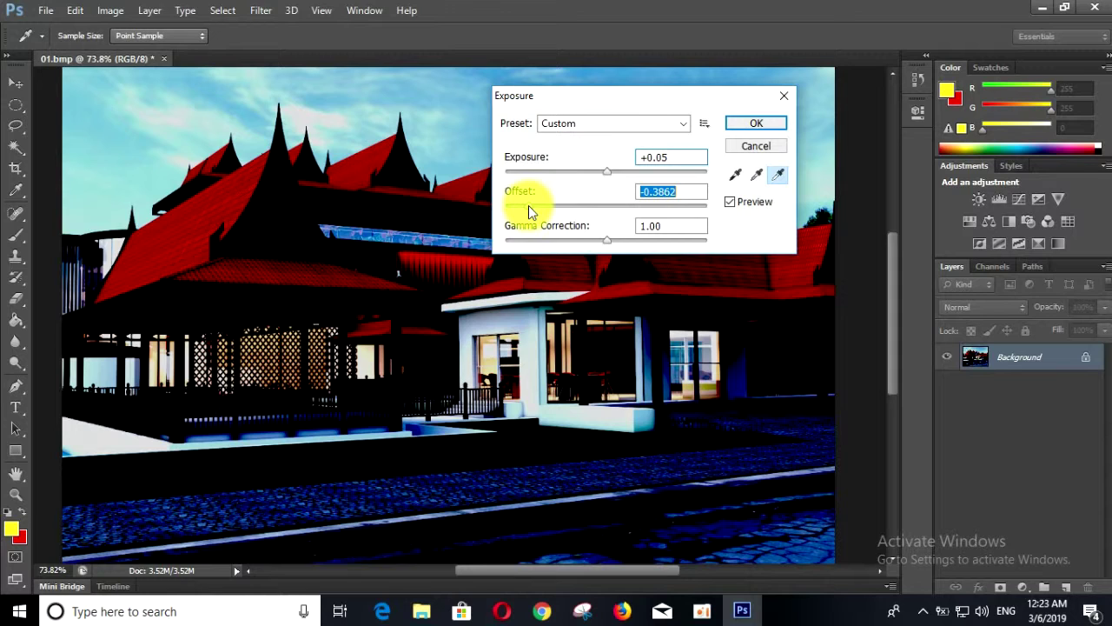
pyautogui.moveTo(528, 206)
pyautogui.mouseDown()
pyautogui.moveTo(605, 217)
pyautogui.moveTo(595, 218)
pyautogui.mouseUp()
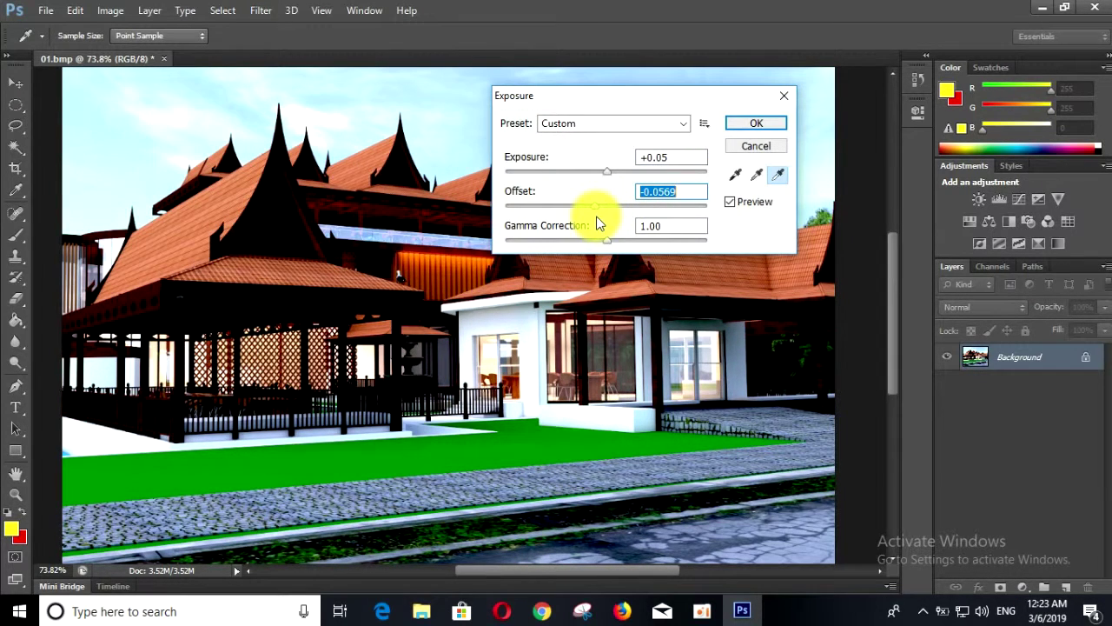
pyautogui.moveTo(627, 239)
pyautogui.mouseDown()
pyautogui.moveTo(547, 239)
pyautogui.moveTo(587, 245)
pyautogui.mouseUp()
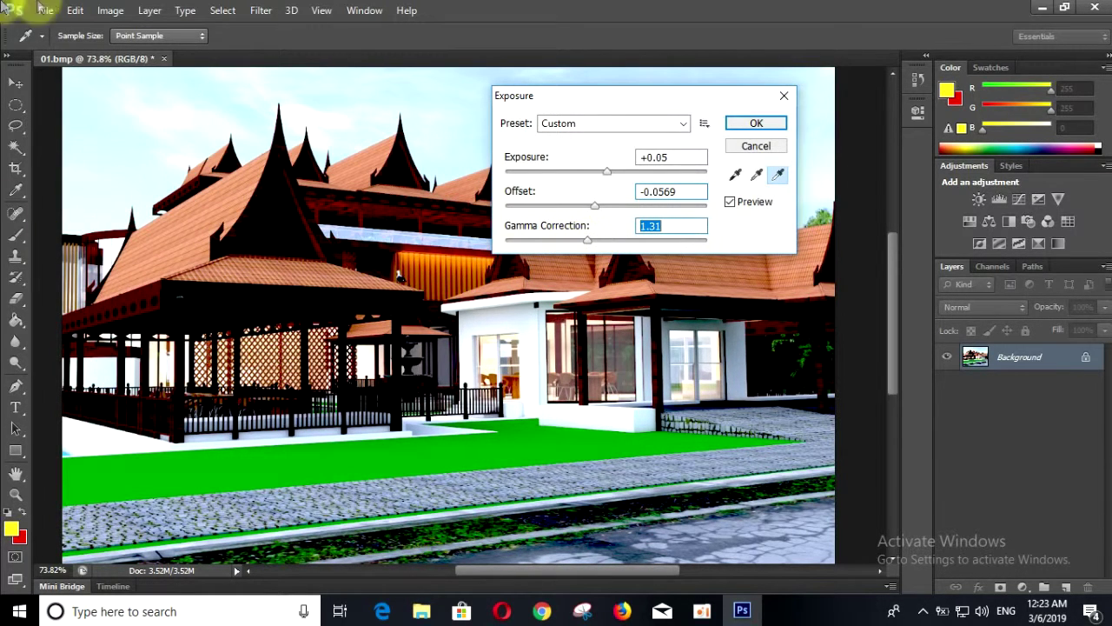
pyautogui.click(754, 125)
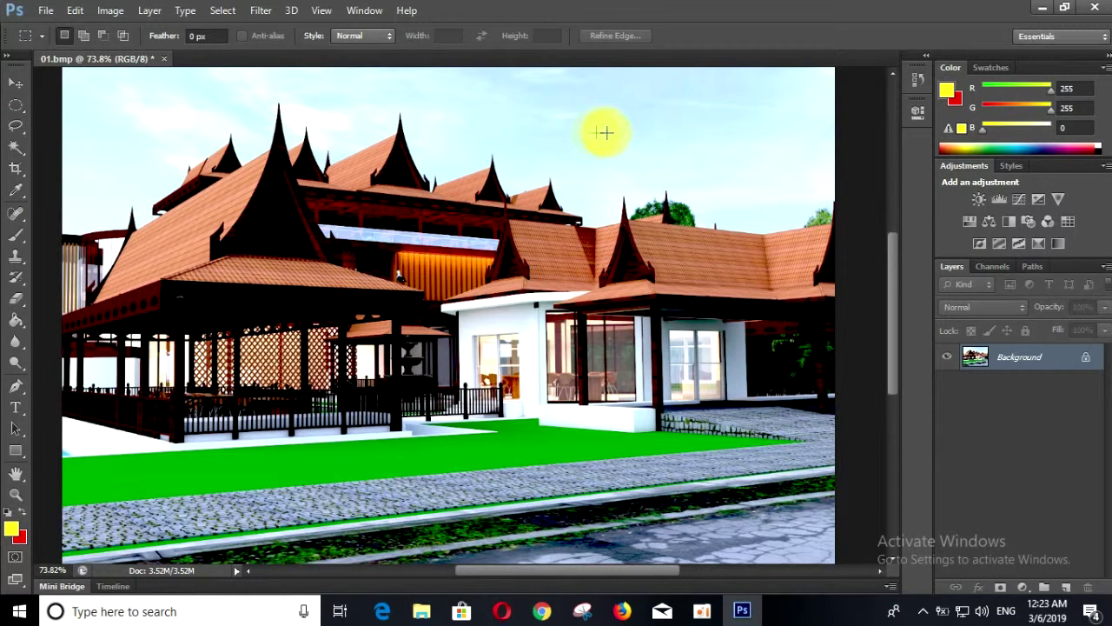
# - Minimize Photoshop and refresh the Windows desktop
pyautogui.click(1047, 10)
pyautogui.rightClick(483, 162)
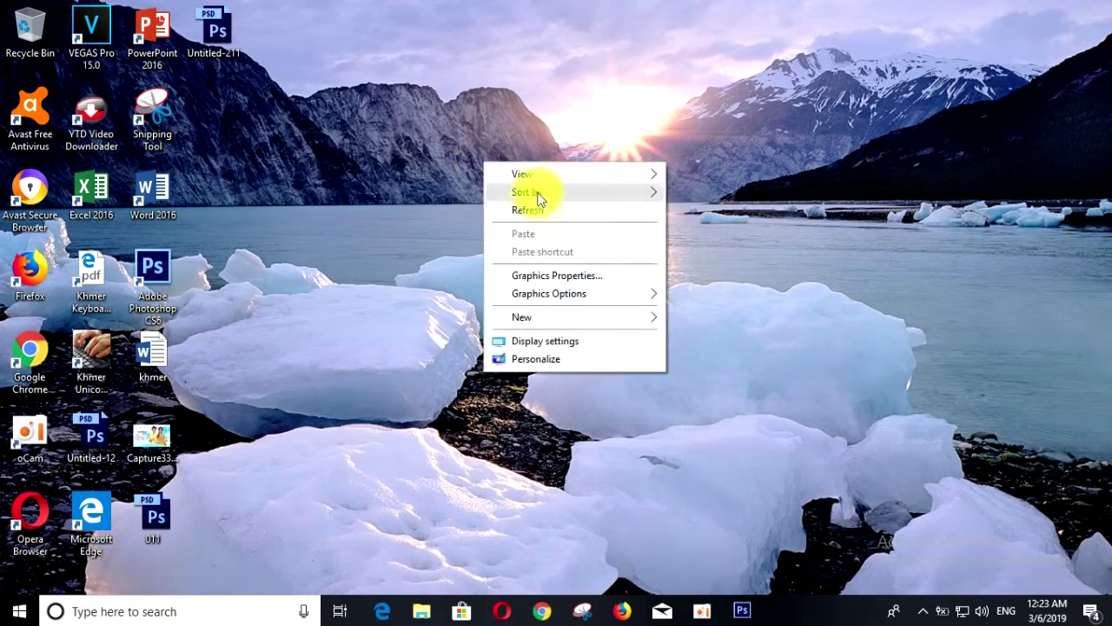
pyautogui.click(551, 209)
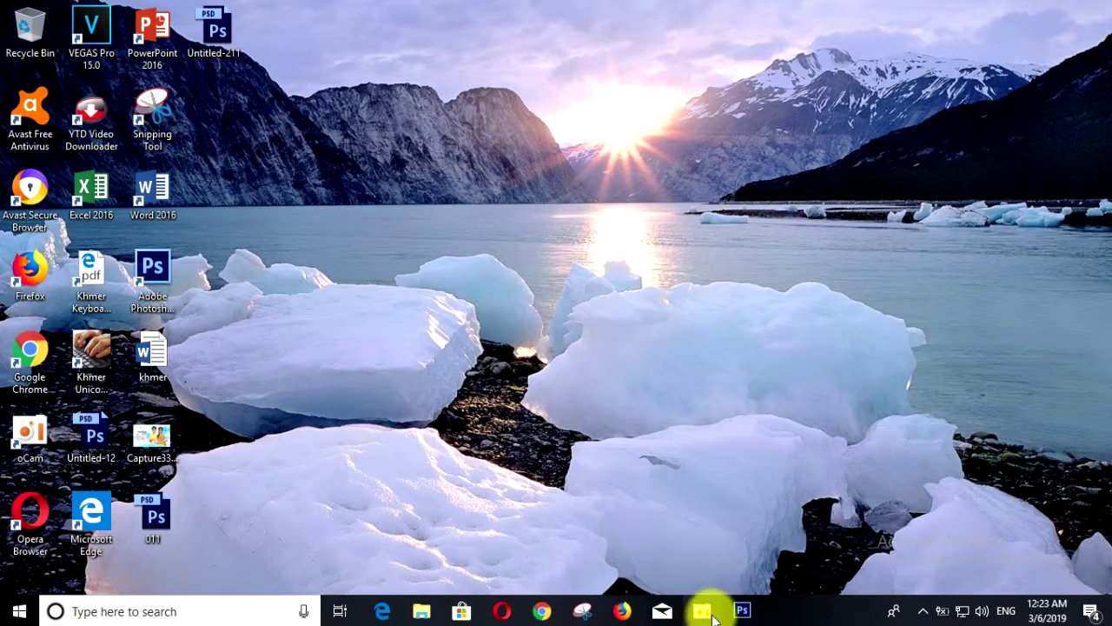